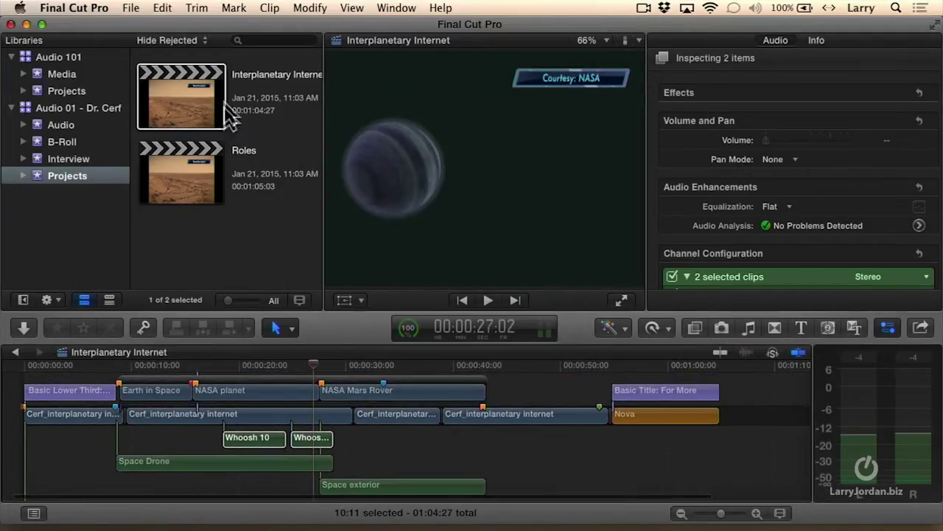
Open the Roles project from the Projects collection into the timeline
double_click(187, 169)
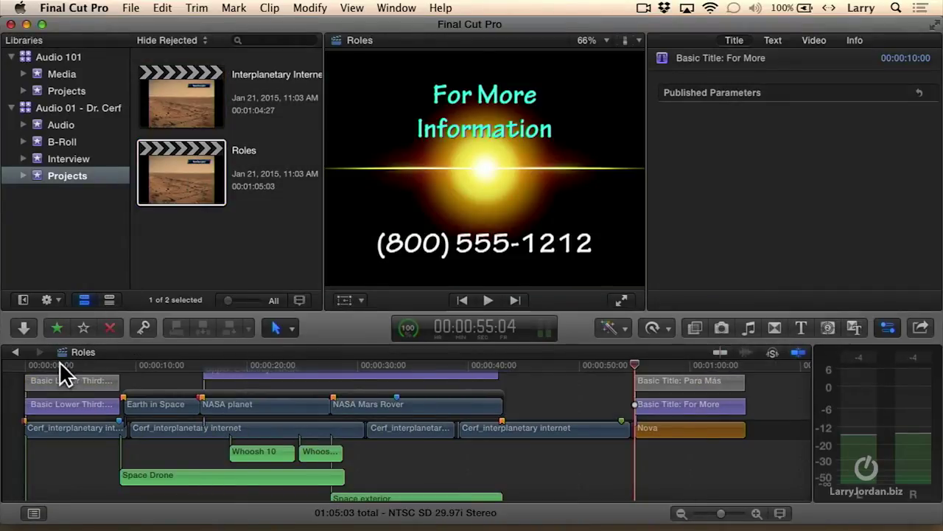
Show the Roles list in the Timeline Index, highlight Video clips, and fit the project with Shift-Z
click(33, 513)
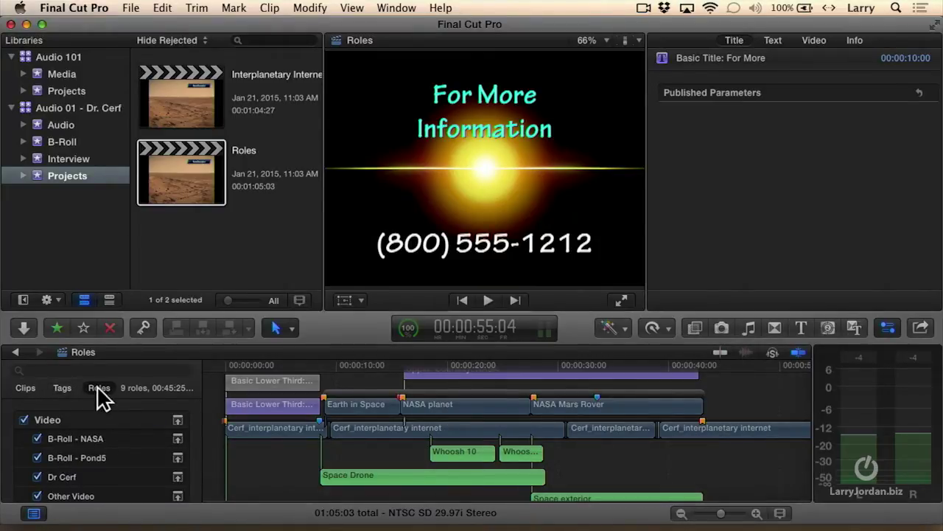
scroll(88, 444, down, 2)
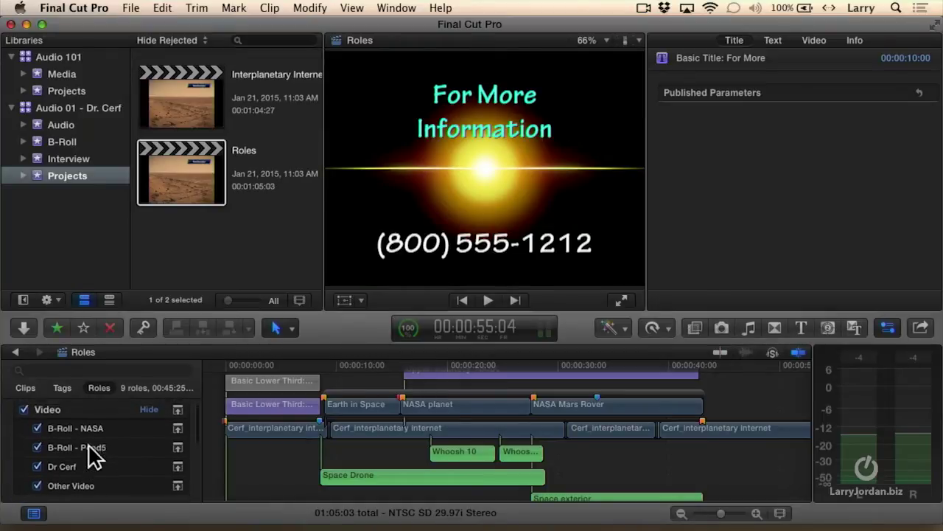
scroll(89, 445, up, 1)
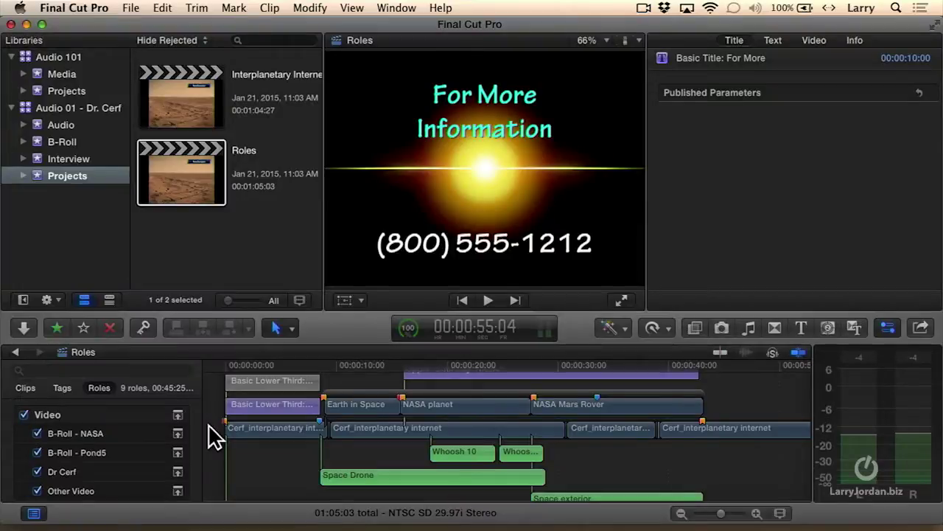
click(62, 416)
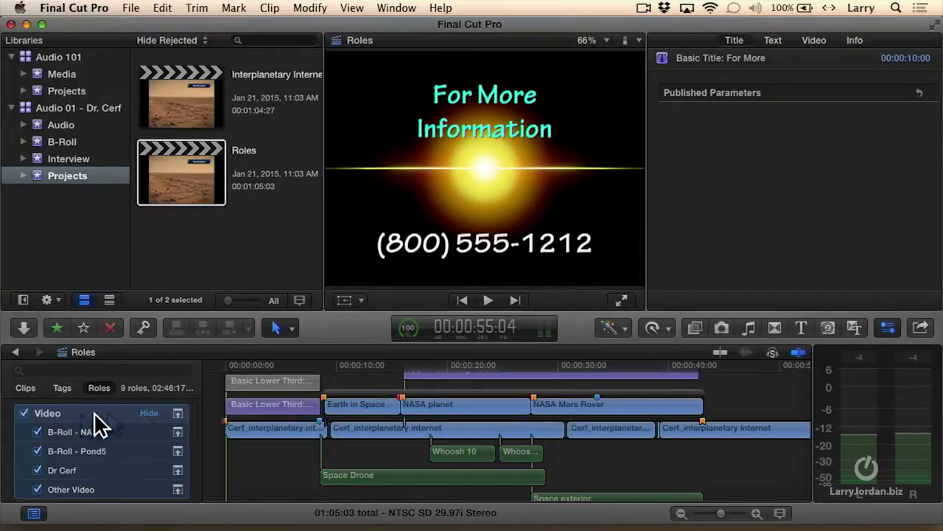
key(shift+z)
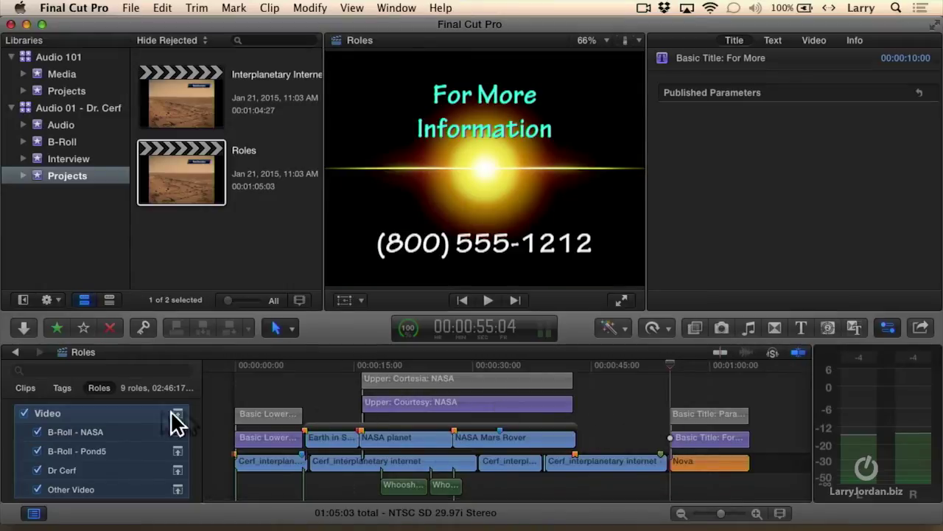
Highlight the Titles, Dialogue, Music and Effects role clips in turn
scroll(91, 457, down, 5)
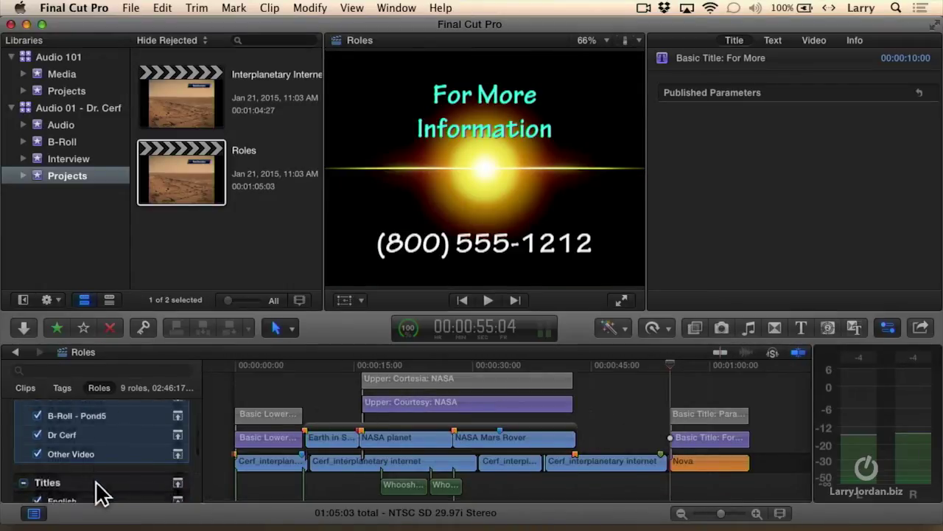
click(72, 442)
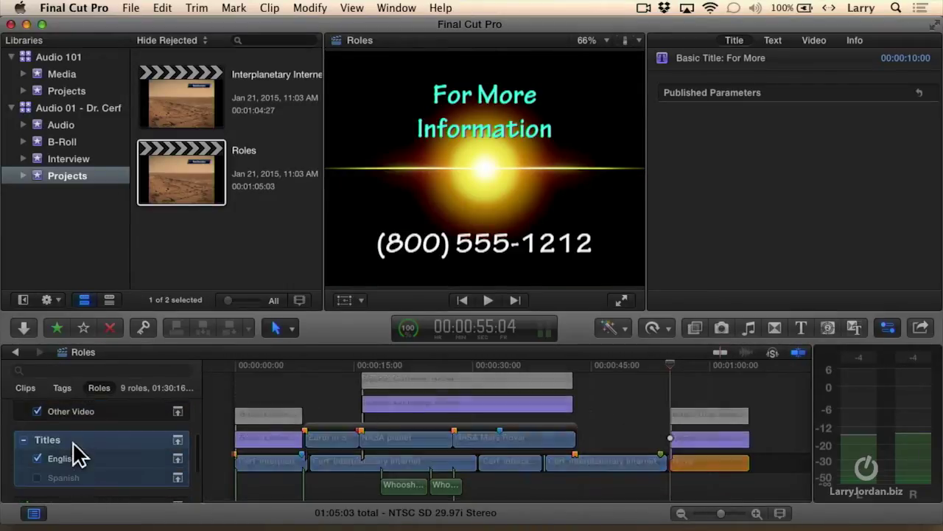
scroll(94, 446, down, 3)
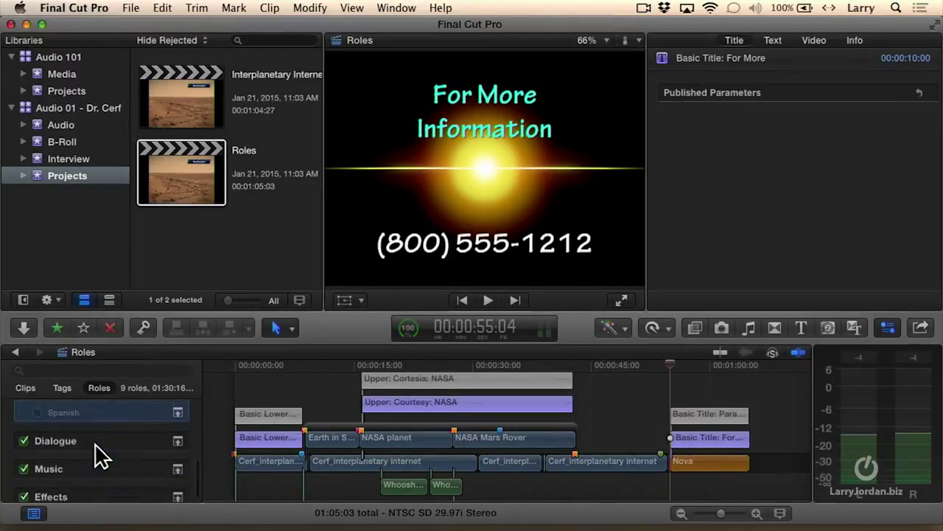
click(94, 445)
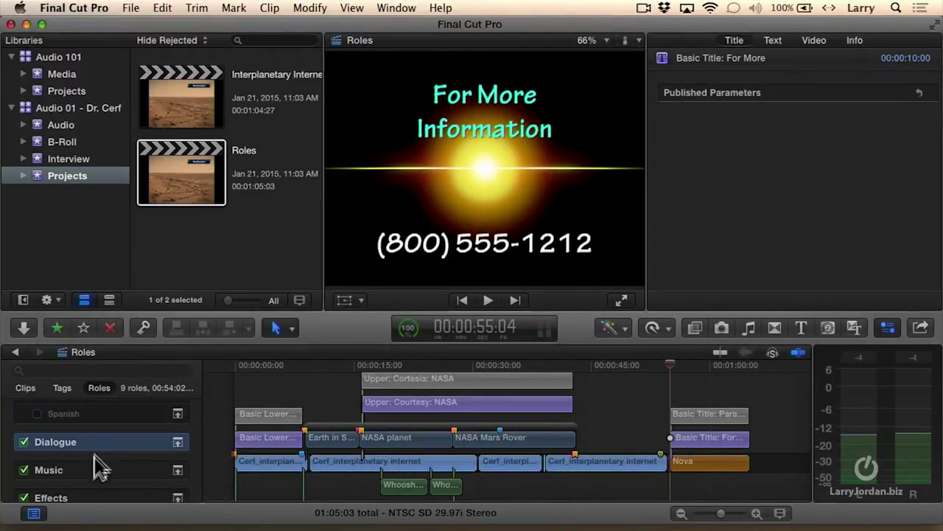
click(89, 469)
scroll(338, 451, down, 5)
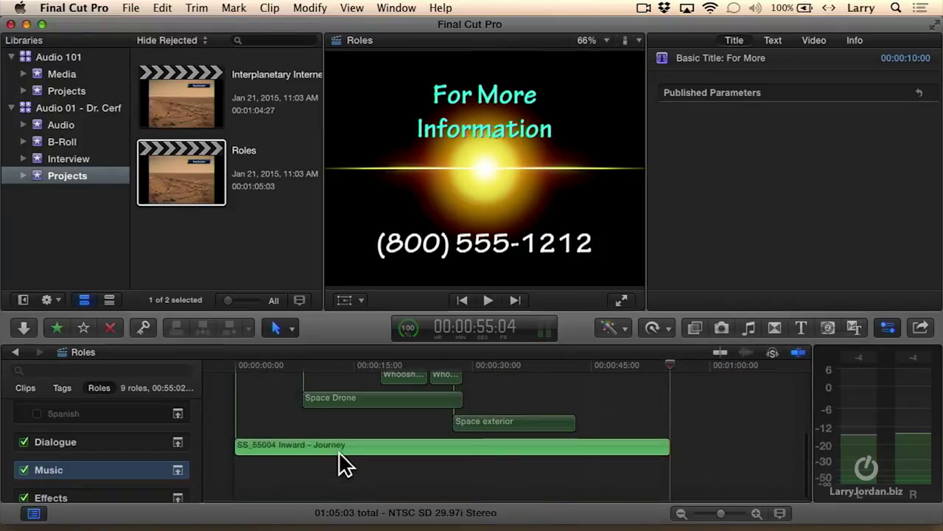
scroll(121, 457, down, 1)
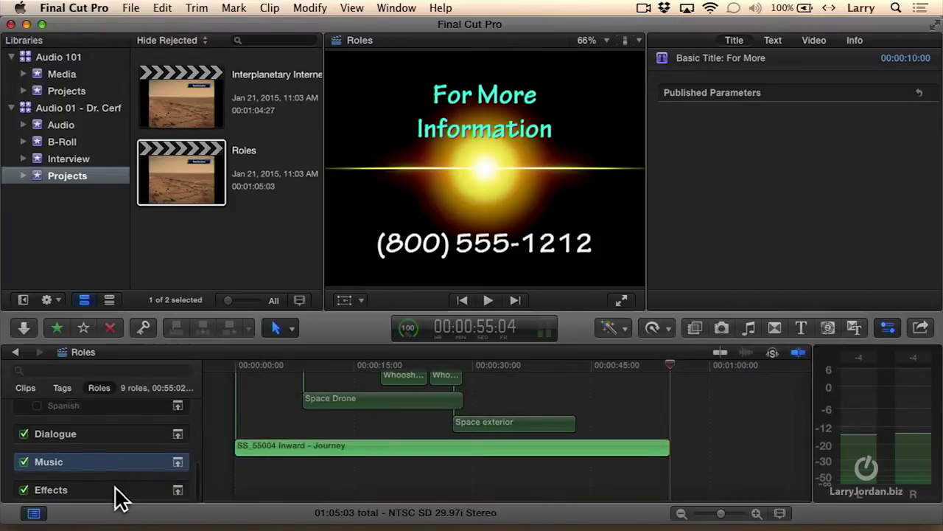
click(118, 493)
scroll(118, 492, up, 5)
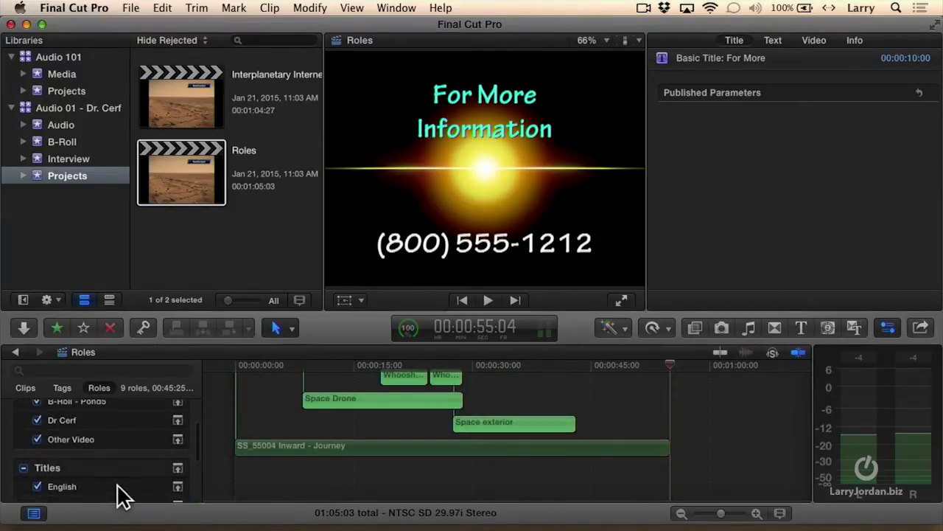
scroll(140, 448, up, 2)
scroll(140, 448, down, 3)
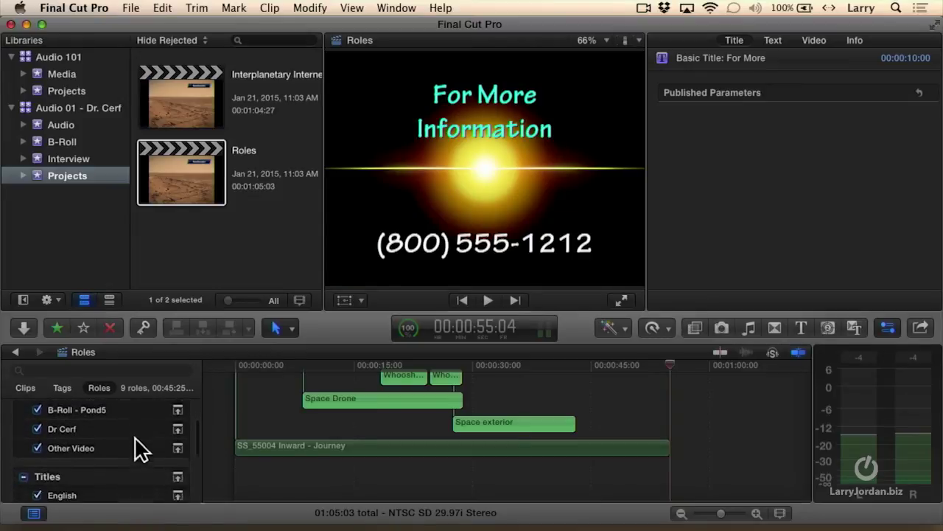
scroll(140, 441, down, 3)
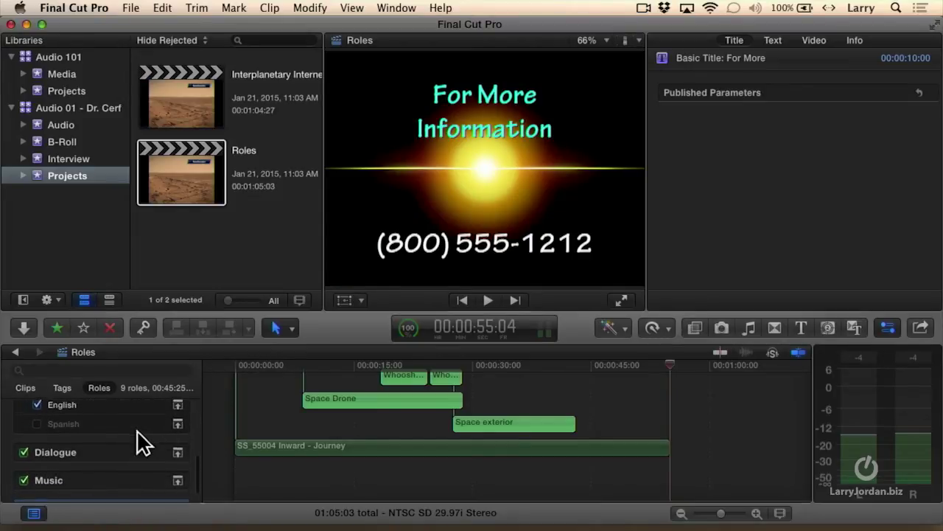
click(101, 481)
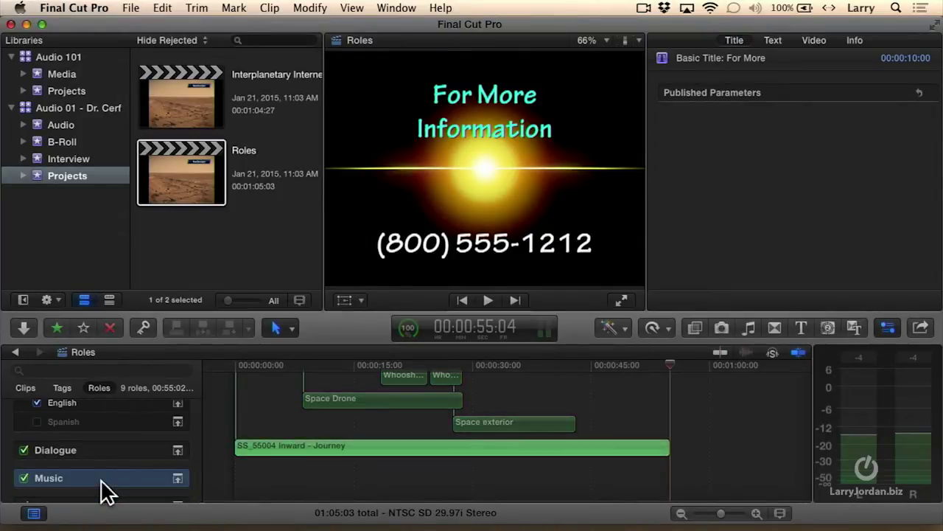
scroll(103, 479, down, 2)
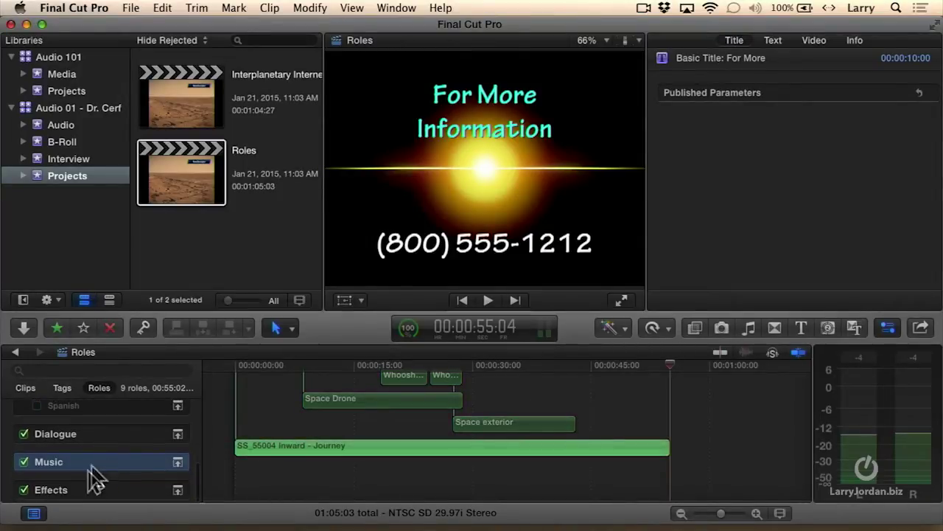
click(80, 494)
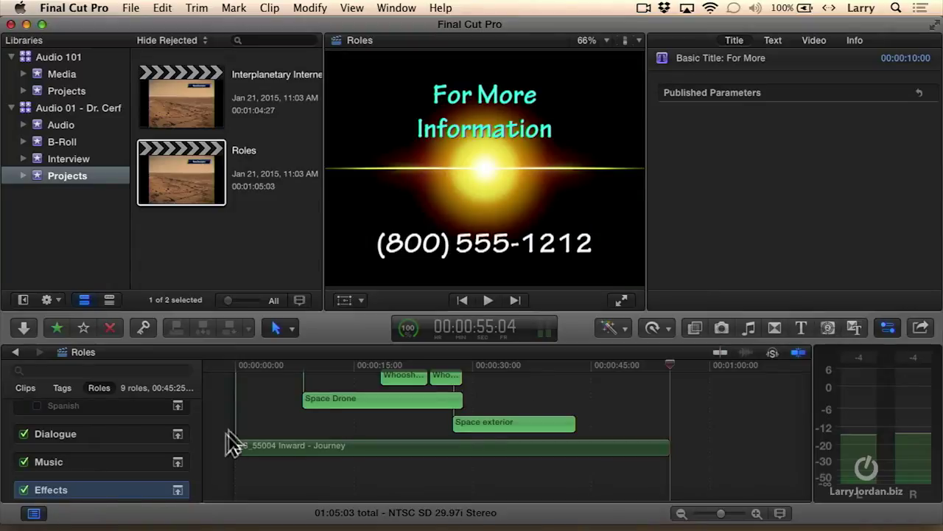
scroll(276, 394, up, 1)
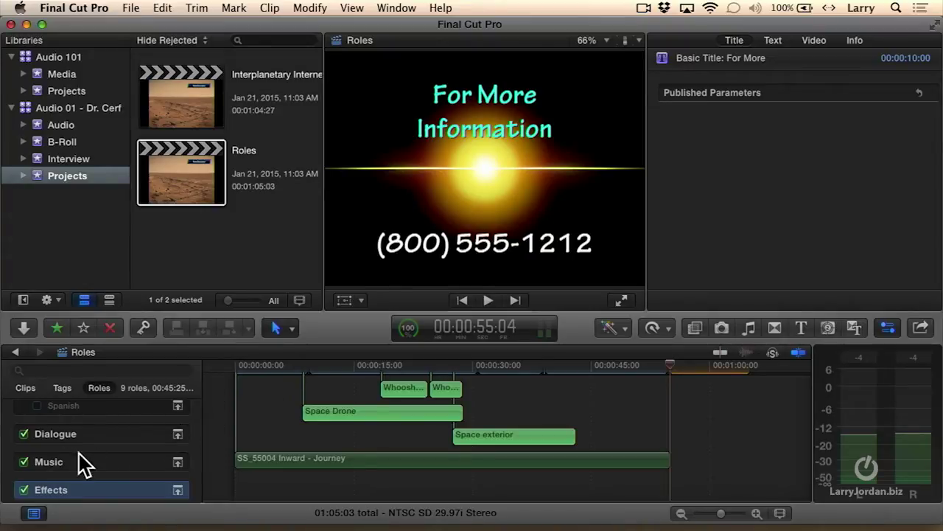
scroll(80, 463, down, 5)
Highlight the B-Roll - NASA, B-Roll - Pond5 and Dr Cerf clips, then jump to 00:00:03:24
scroll(84, 460, up, 3)
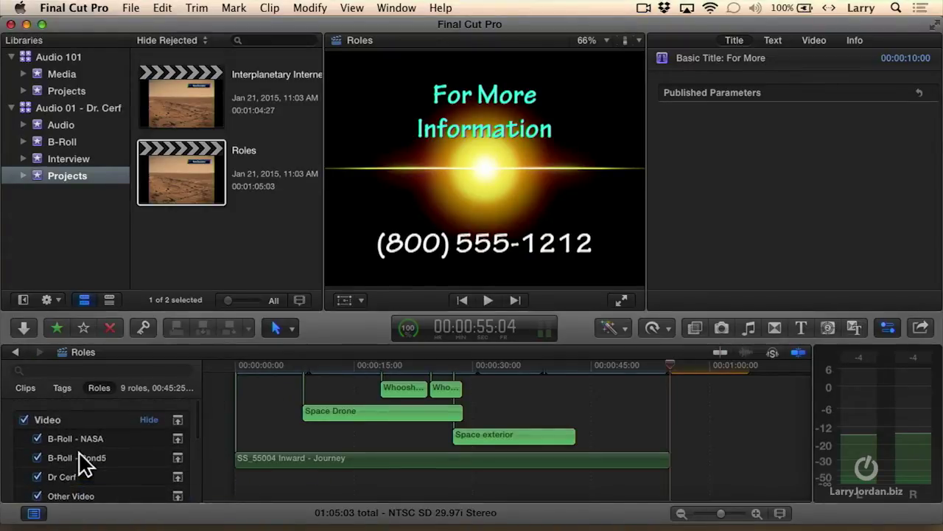
scroll(293, 417, up, 1)
scroll(293, 414, up, 3)
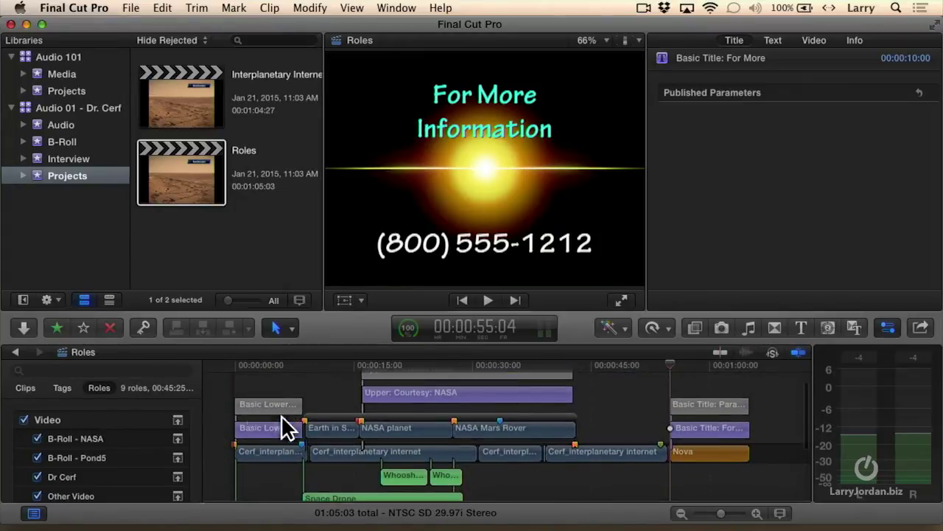
click(92, 440)
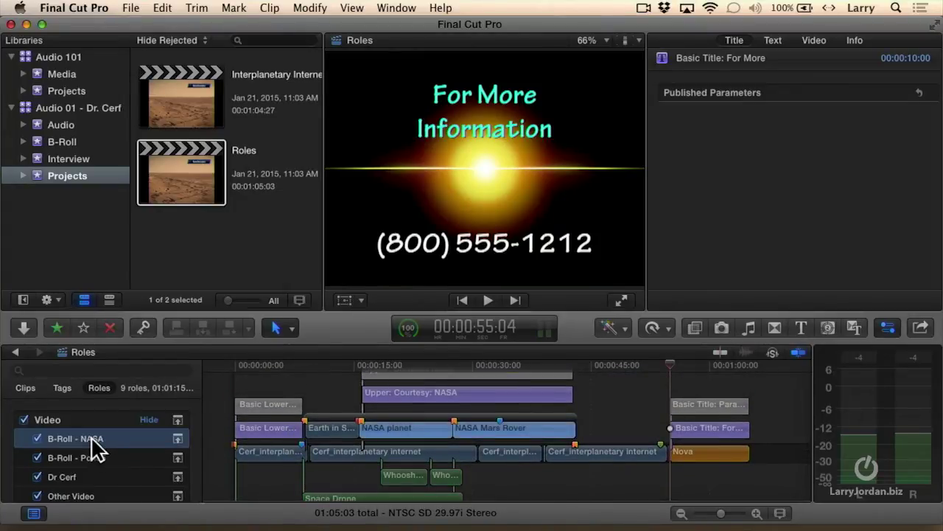
click(73, 457)
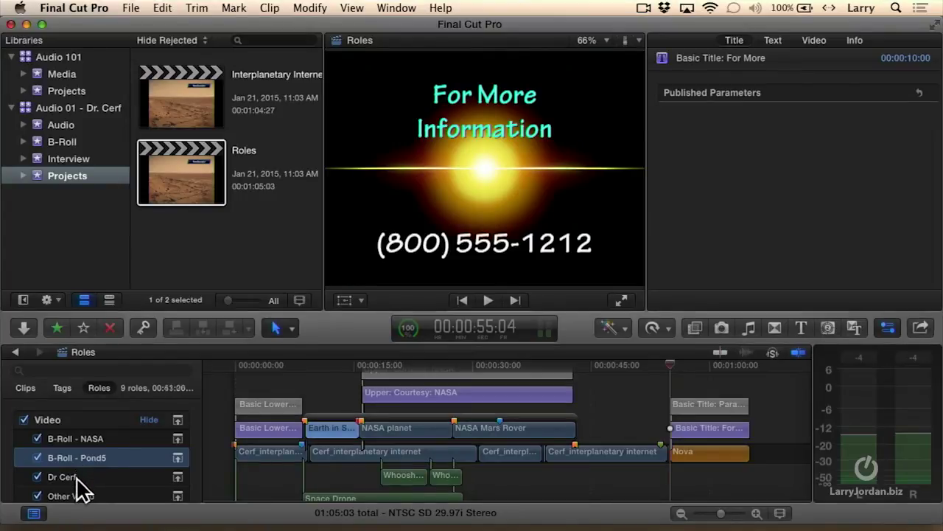
click(77, 477)
scroll(143, 437, down, 2)
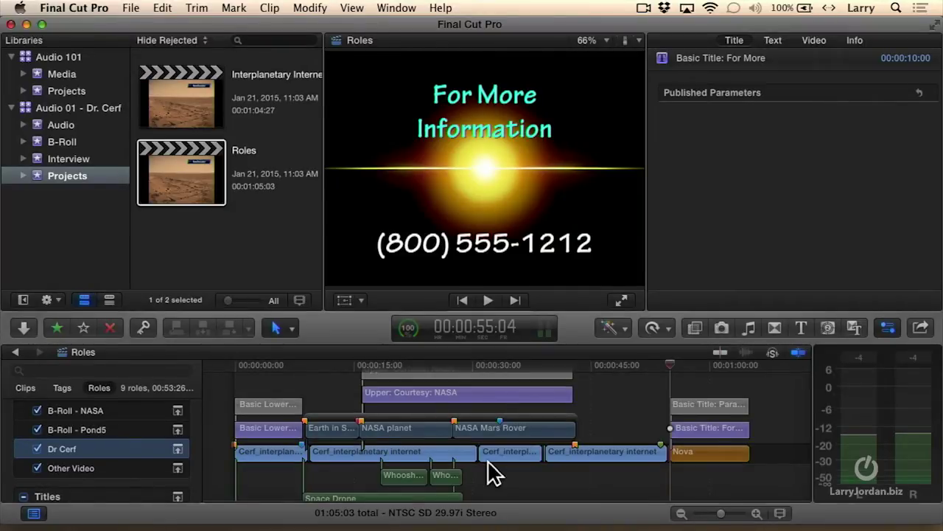
click(264, 367)
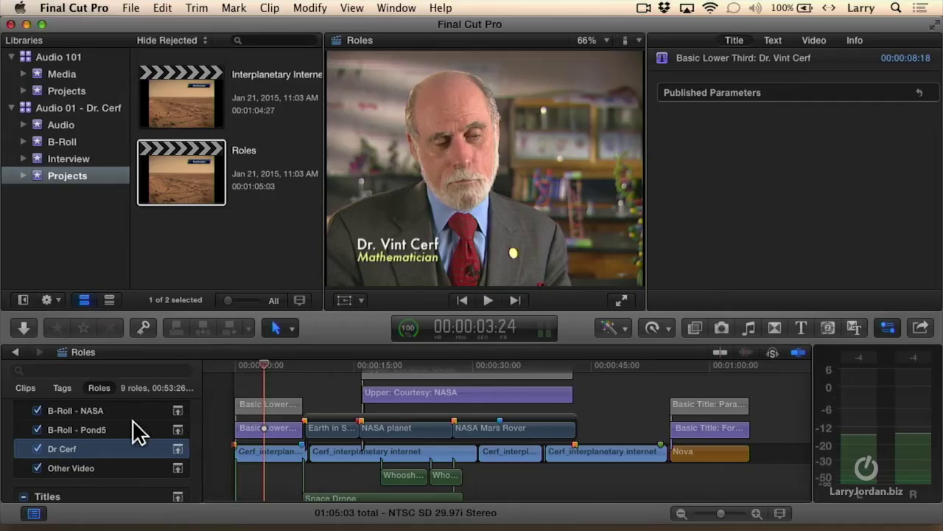
Switch to Spanish titles and preview the Cortesia: NASA and Spanish closing titles
scroll(133, 424, down, 5)
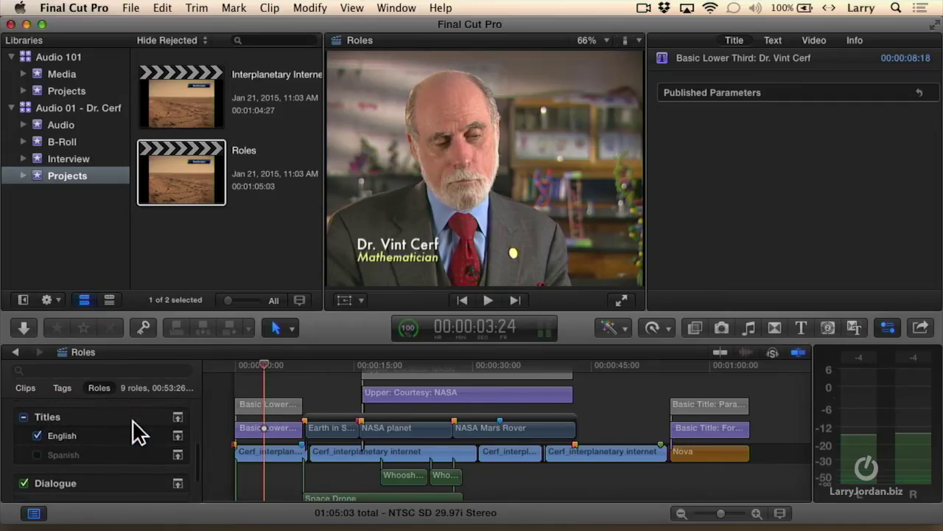
click(36, 455)
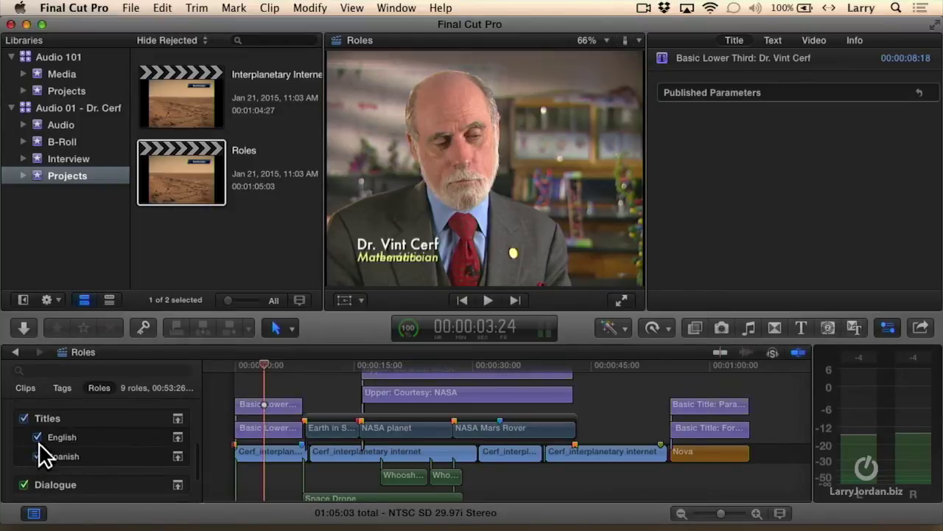
click(38, 435)
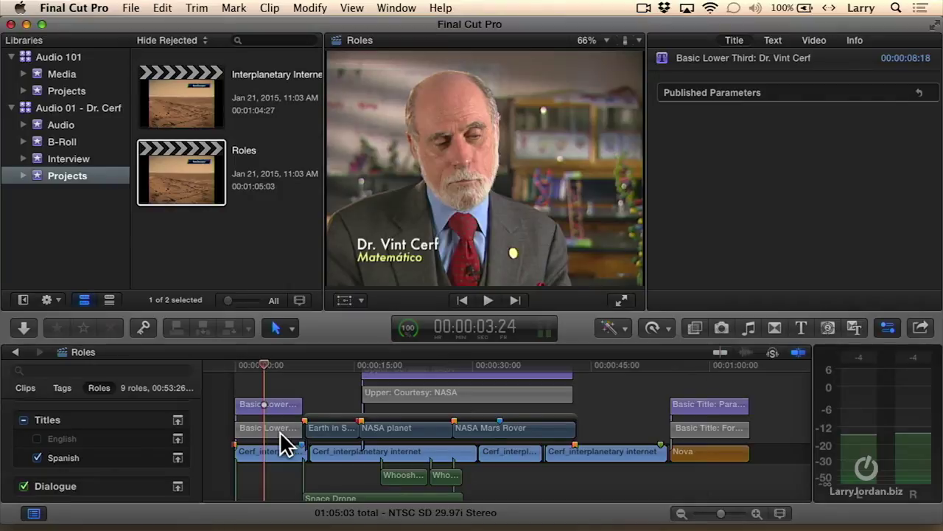
click(398, 365)
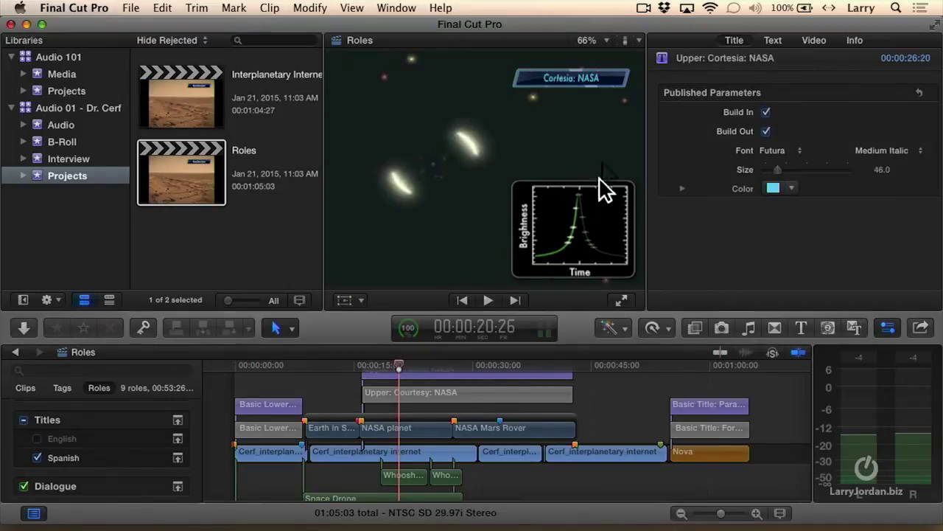
click(698, 366)
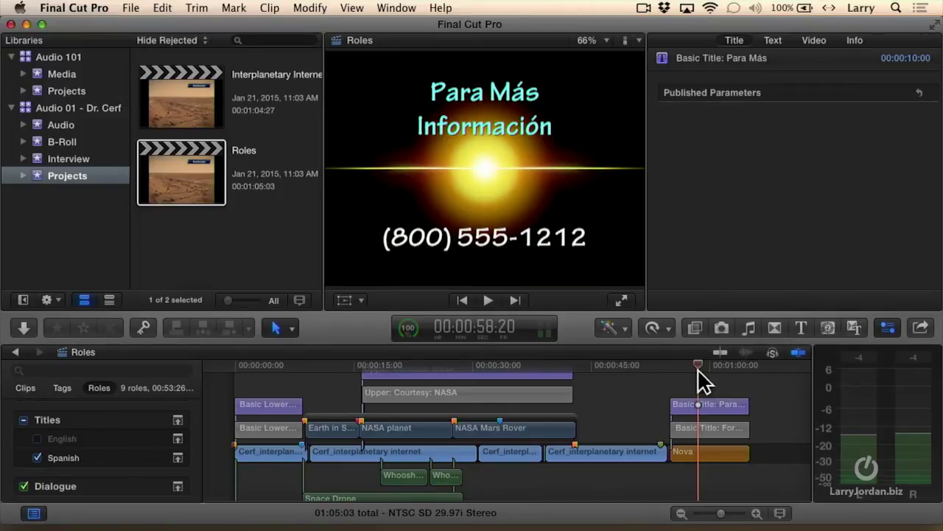
Switch back to English titles and return to the Dr. Vint Cerf lower third
click(36, 457)
click(37, 440)
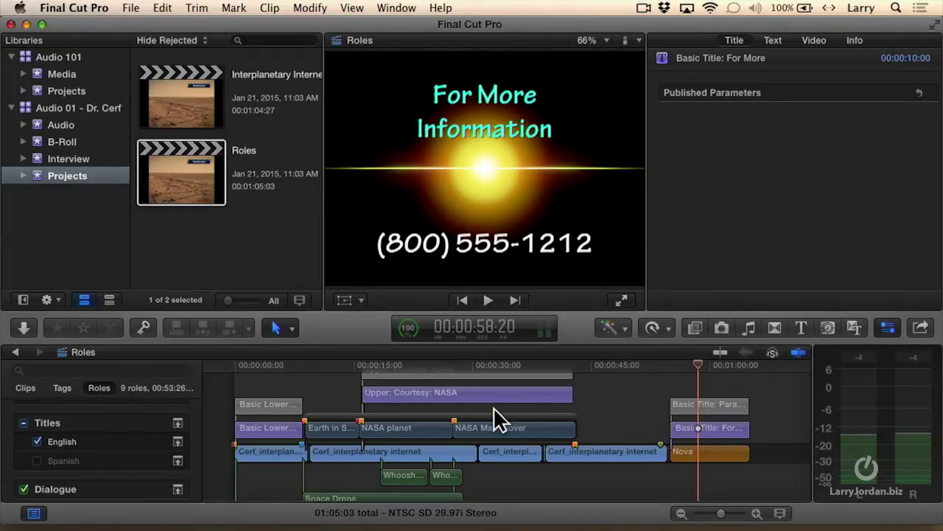
click(524, 360)
click(262, 365)
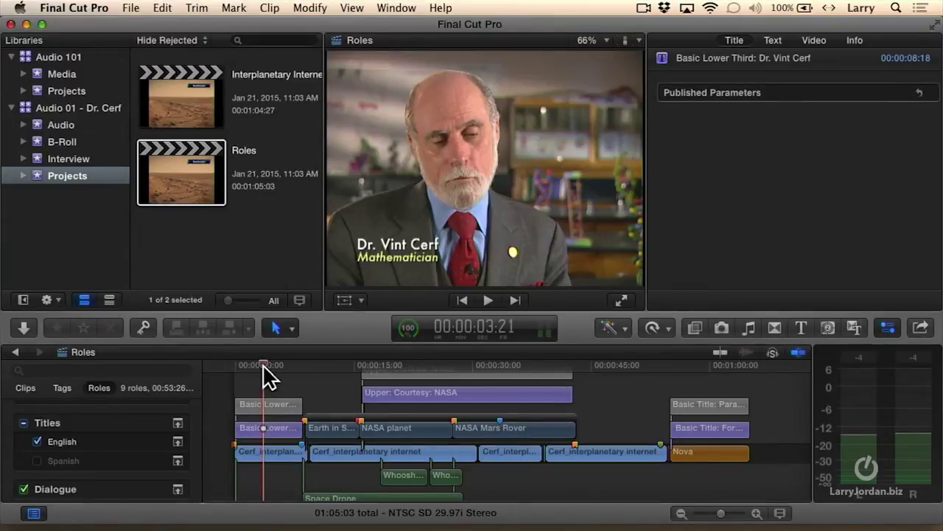
Toggle the Spanish titles on and off again, then turn off the Music and Effects roles
click(38, 461)
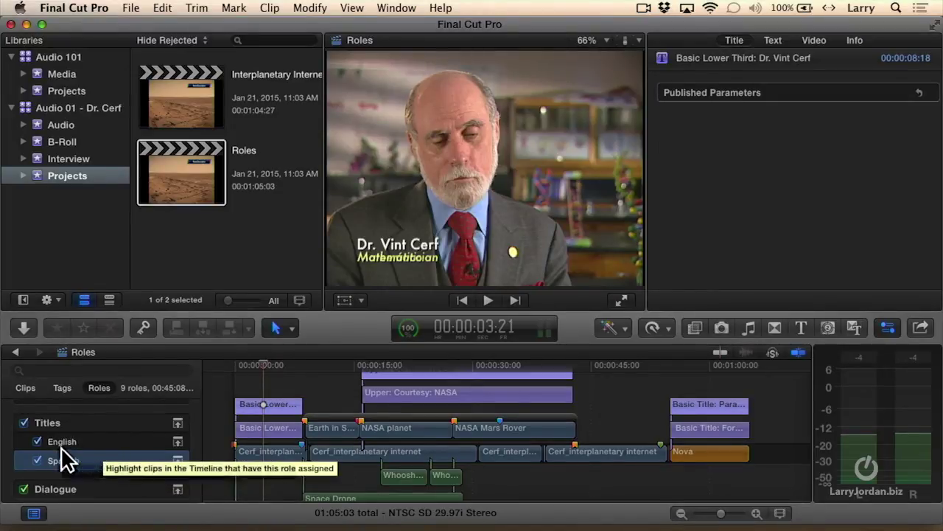
click(38, 458)
scroll(117, 439, down, 3)
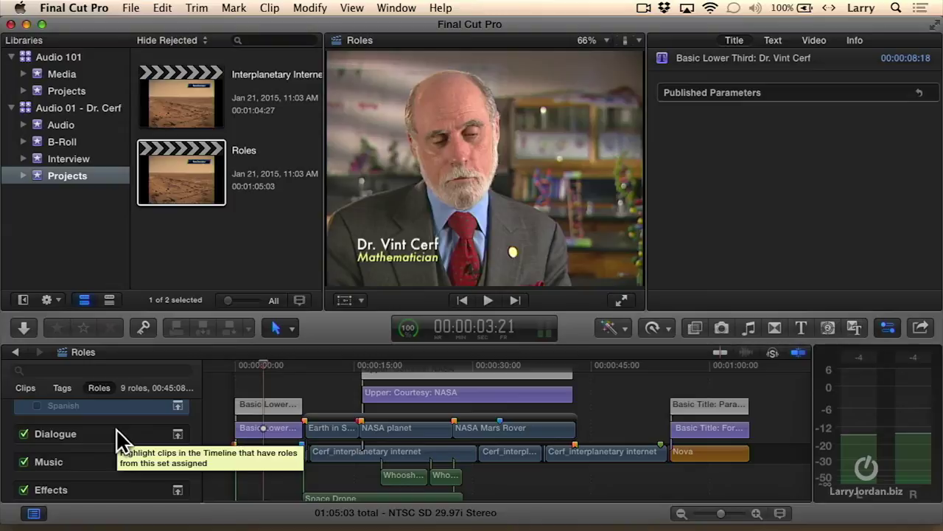
click(23, 462)
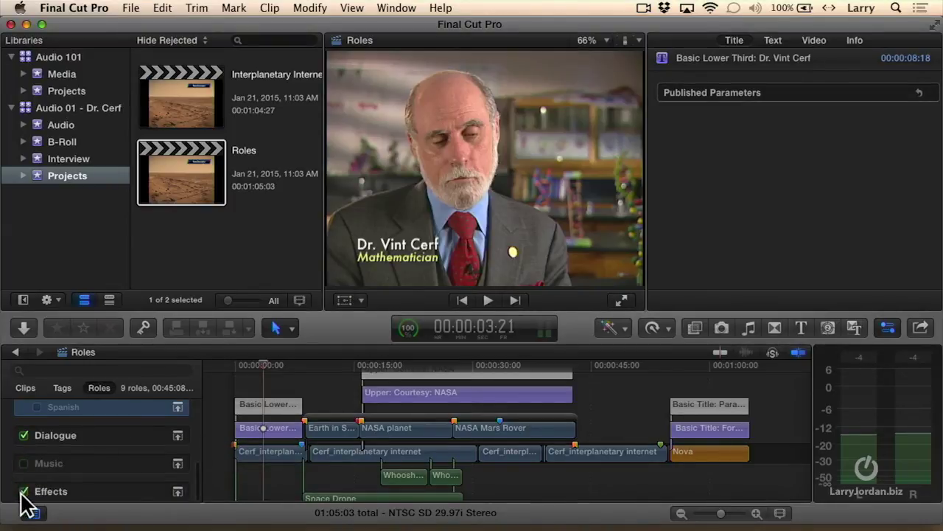
click(24, 491)
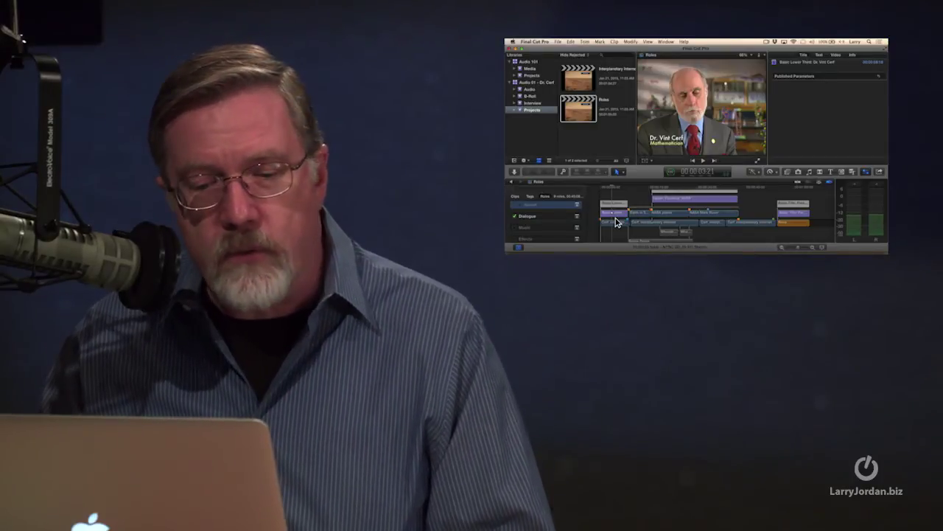
Switch the Music role back on
click(516, 227)
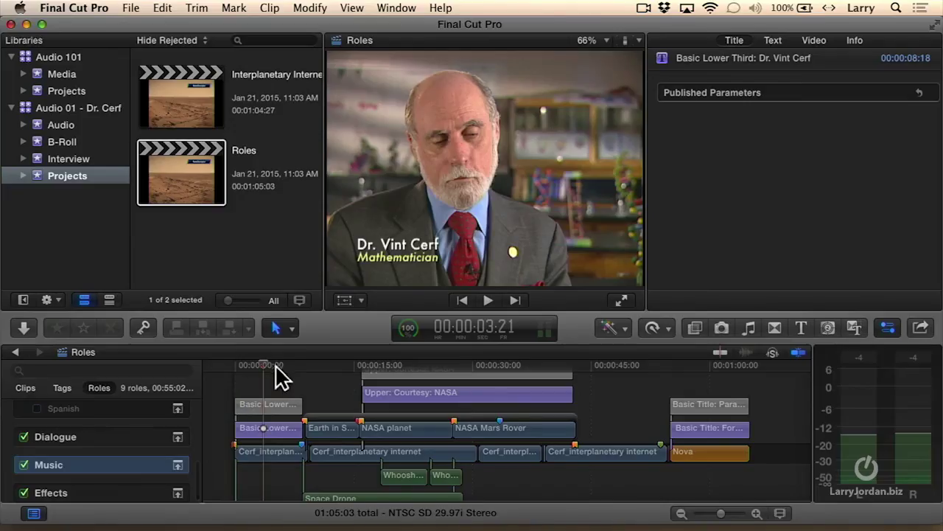
Assign the first Dr. Vint Cerf lower-third title the French subrole and highlight French clips
click(266, 407)
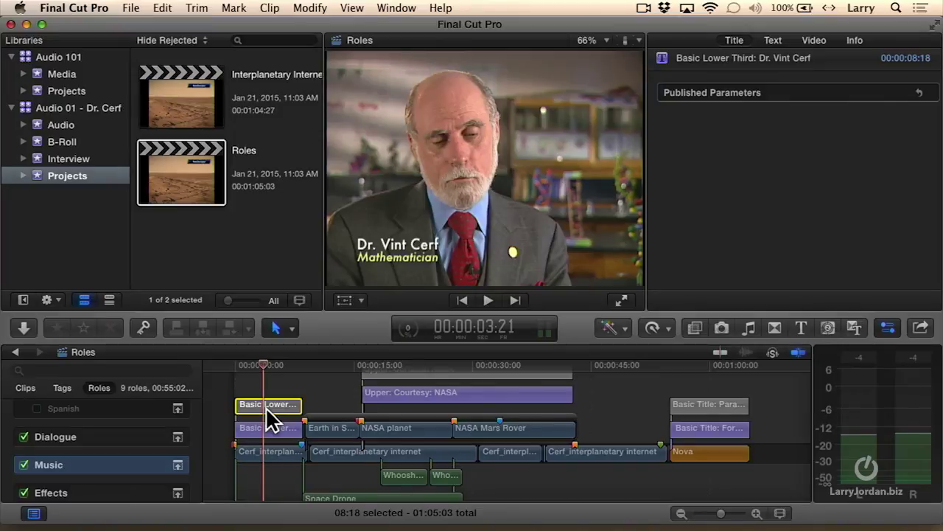
click(310, 7)
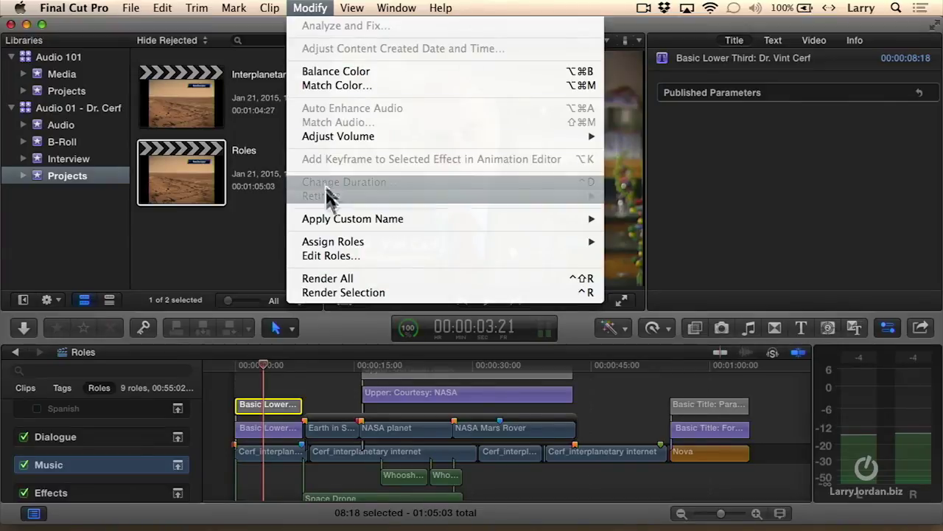
mouse_move(530, 244)
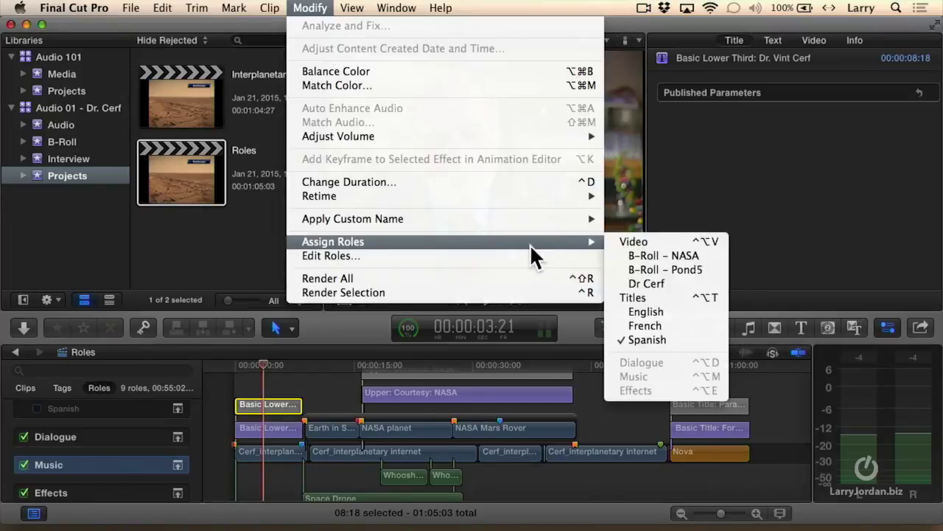
click(639, 325)
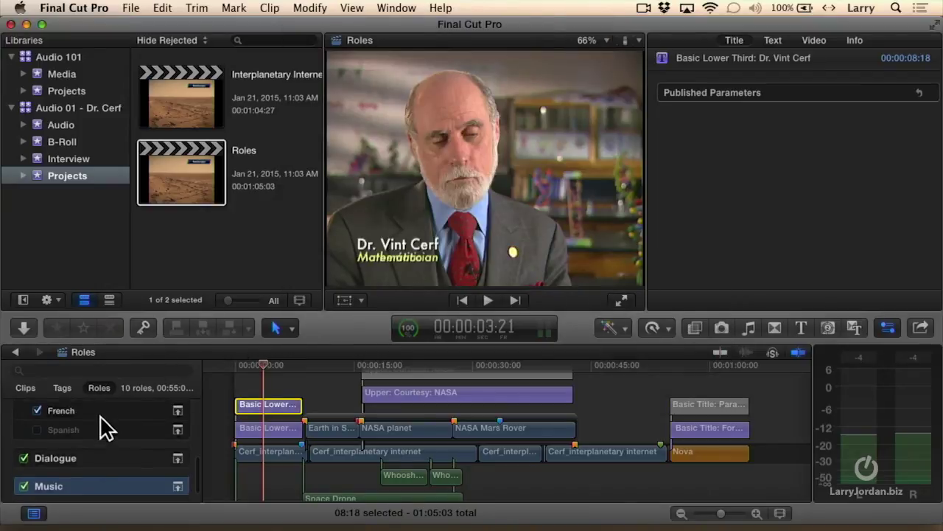
scroll(103, 426, up, 2)
click(55, 458)
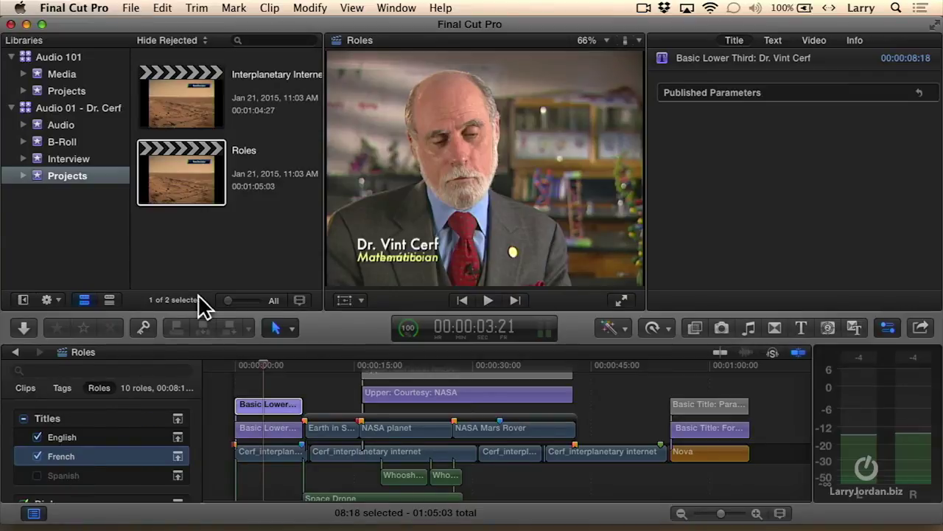
In the Role Editor, add English and Spanish subroles under Dialogue and save them
click(310, 9)
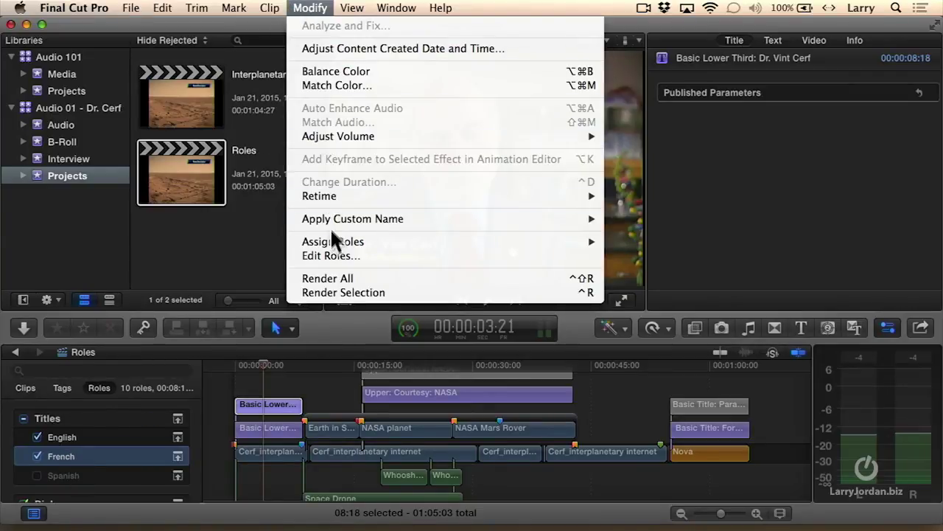
click(333, 251)
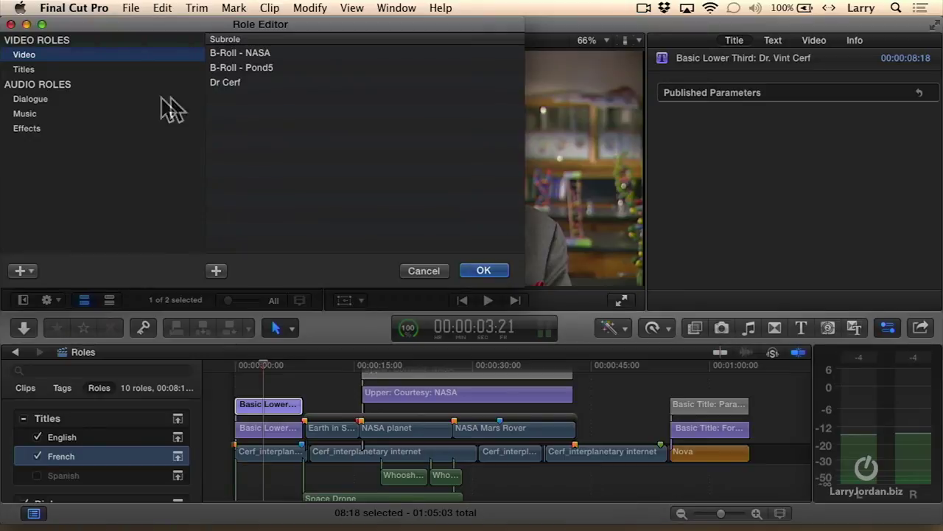
click(72, 100)
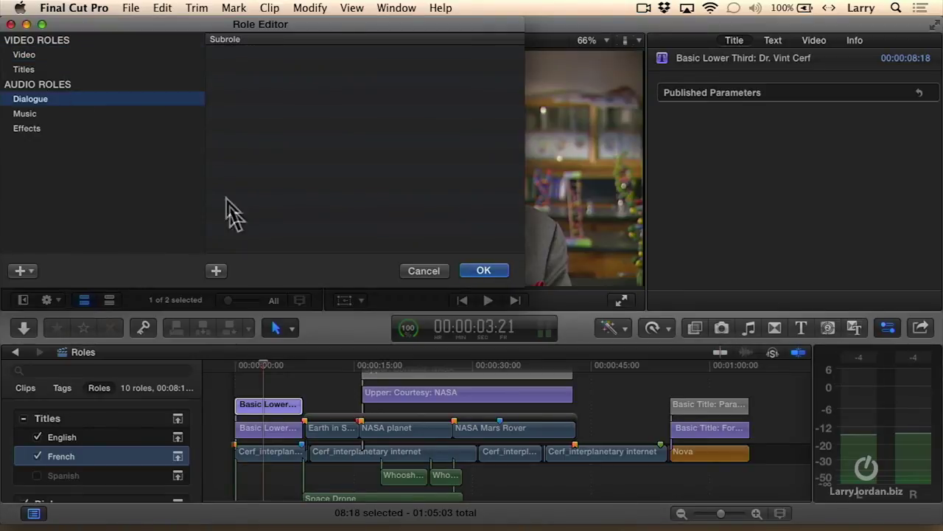
click(216, 271)
text(E)
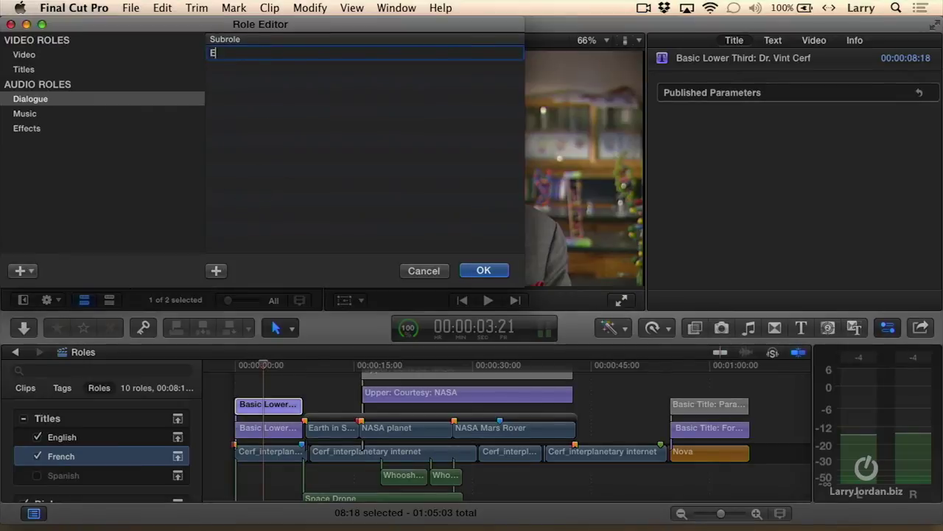
text(nglish)
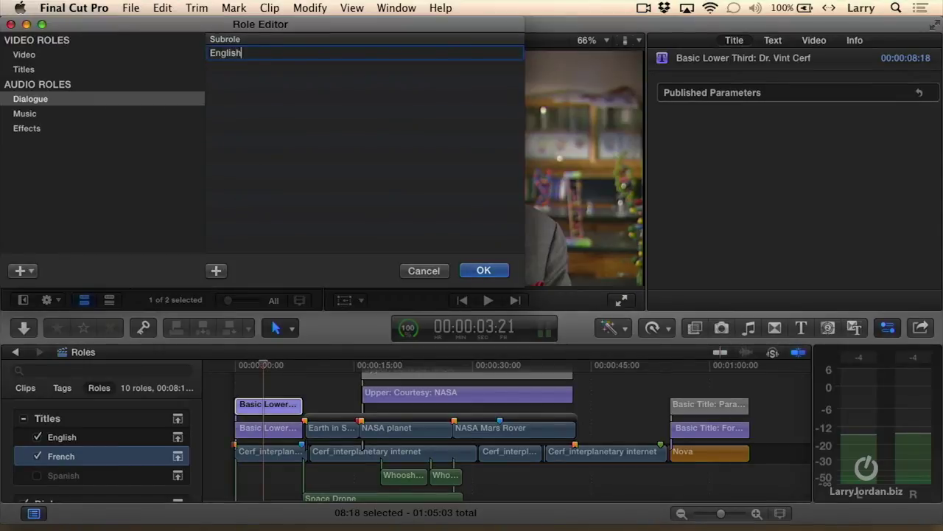
click(218, 271)
text(French)
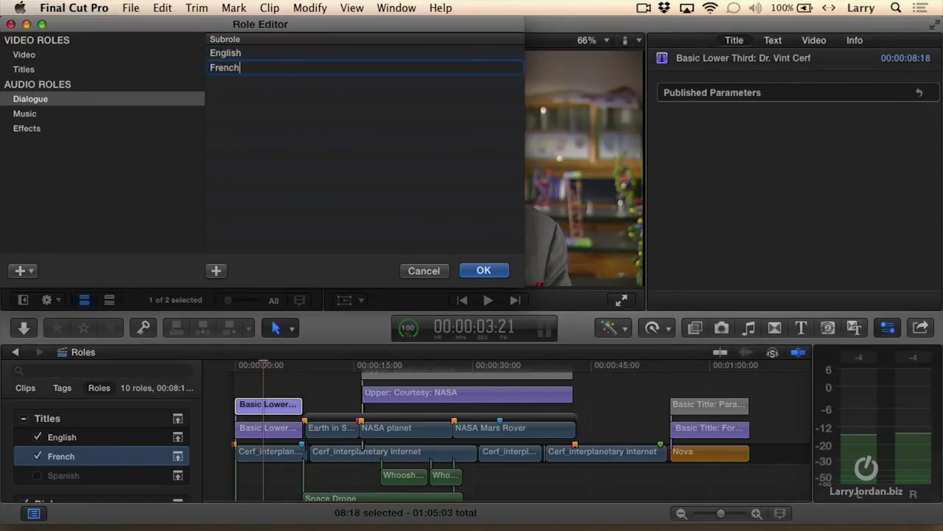
key(Return)
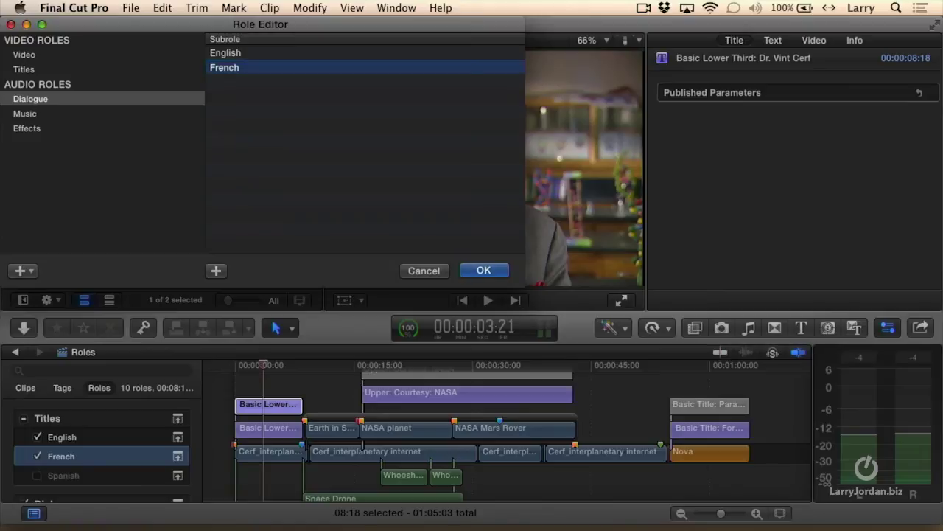
click(241, 70)
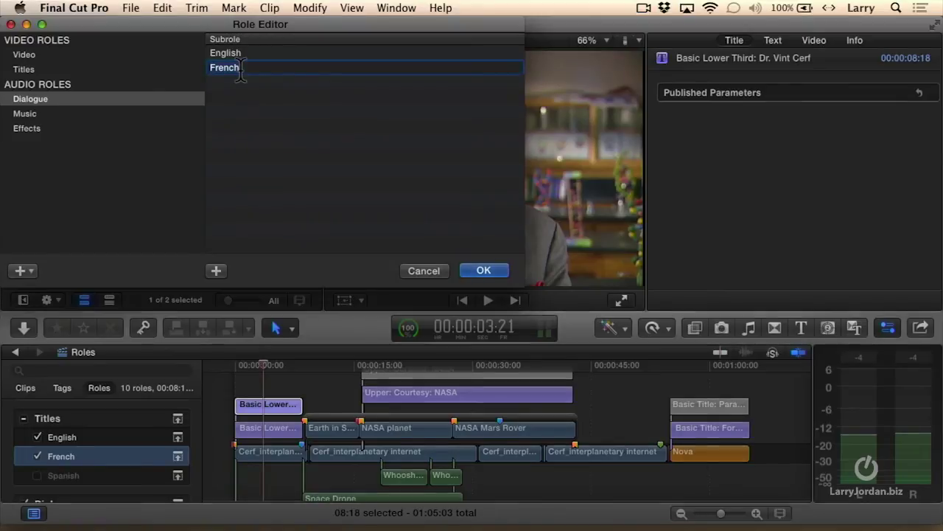
text(Spanish)
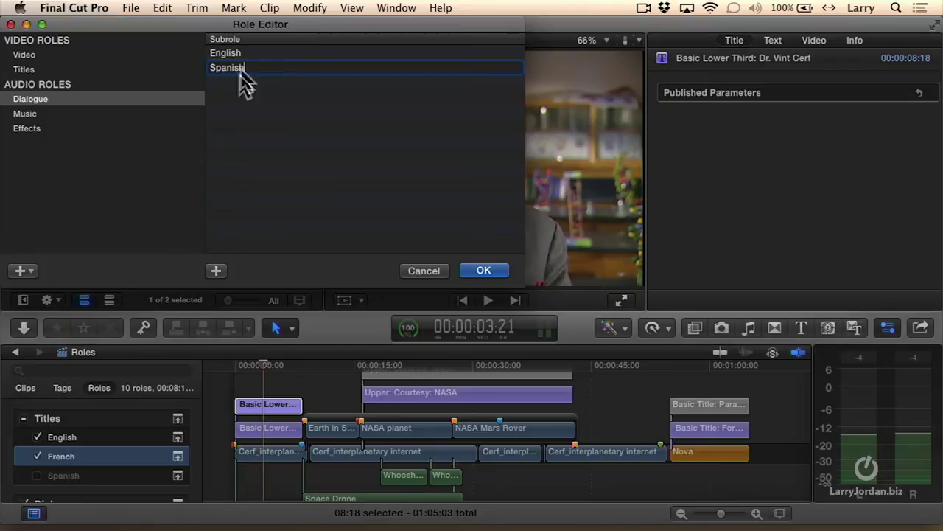
click(483, 272)
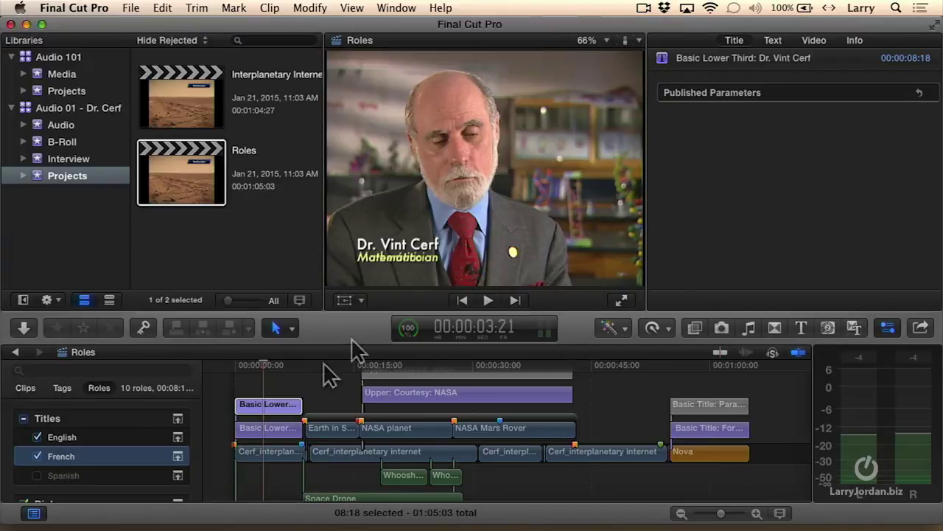
Assign the first Cerf_interplanetary internet clip the Dialogue > English subrole
click(261, 452)
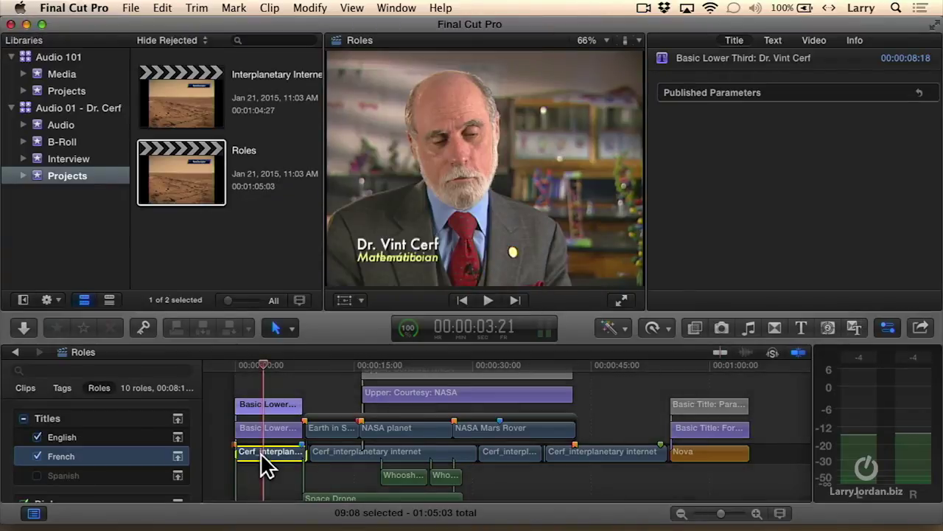
scroll(139, 422, down, 3)
click(153, 442)
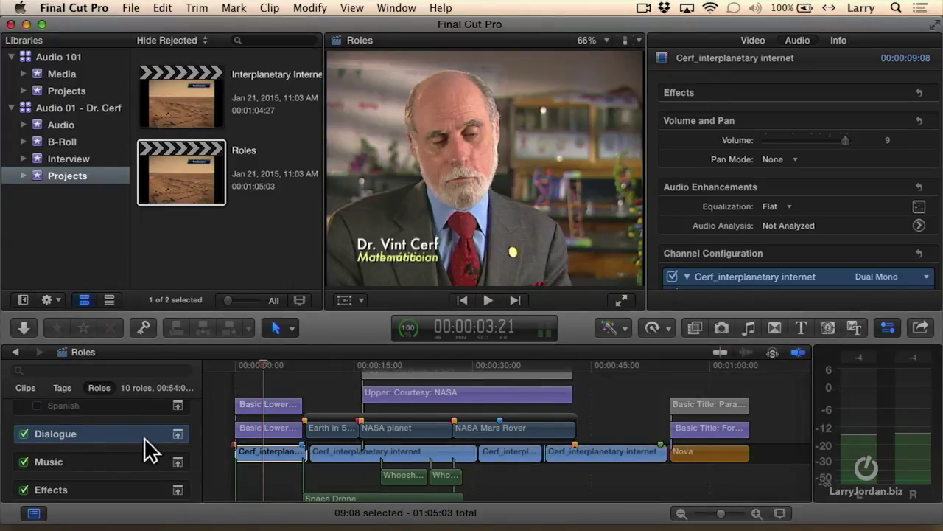
click(258, 453)
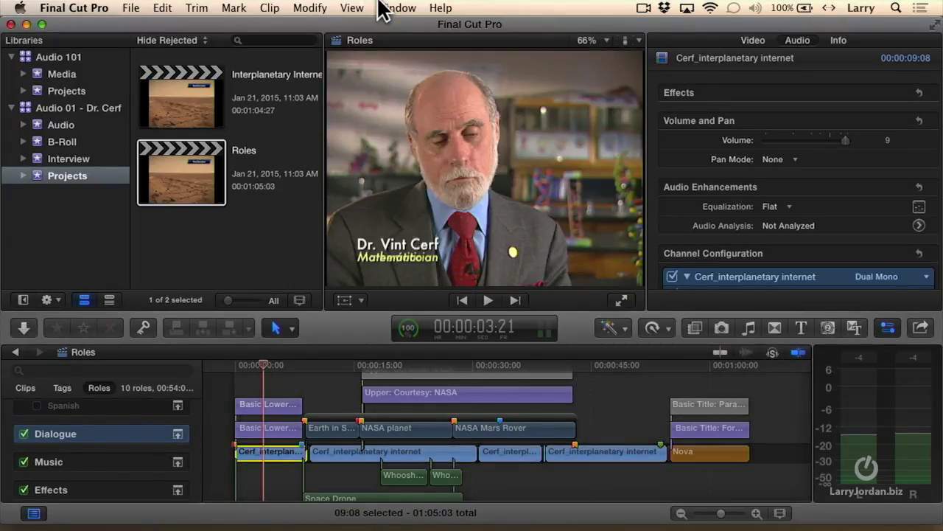
click(311, 7)
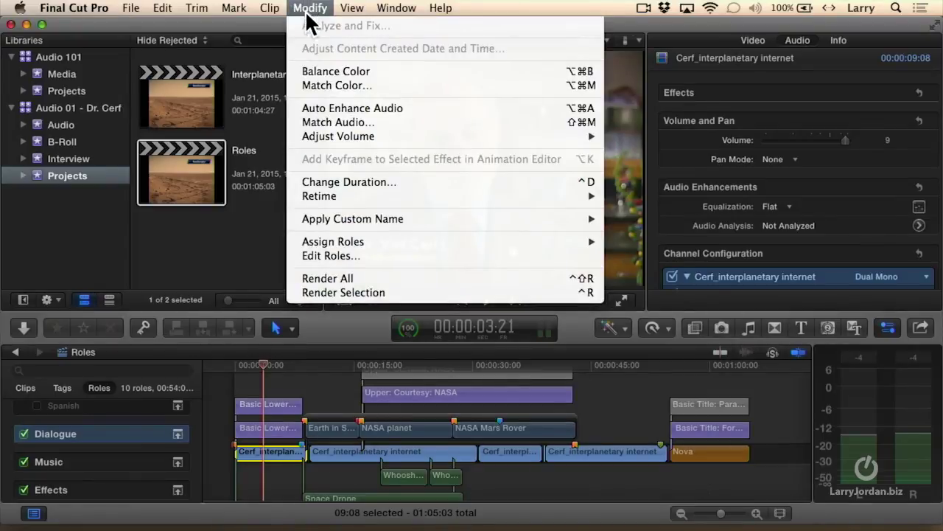
mouse_move(558, 242)
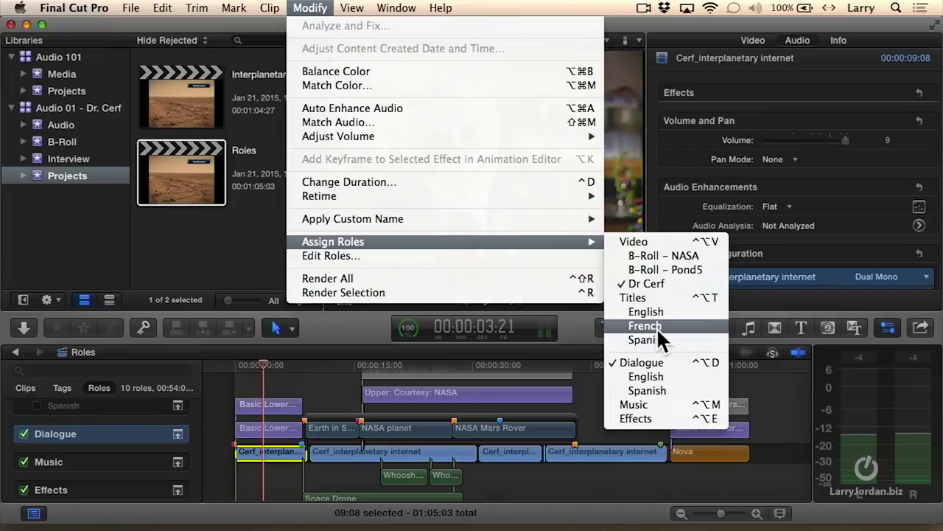
click(657, 378)
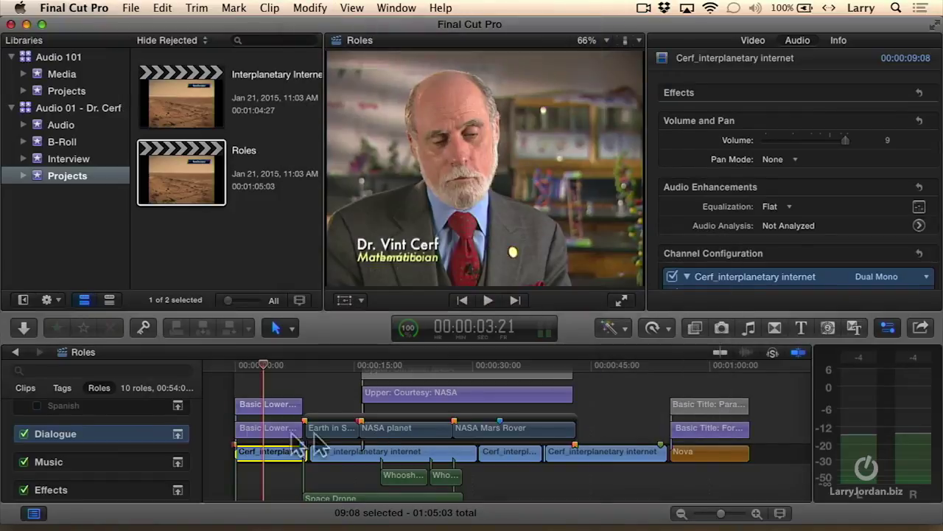